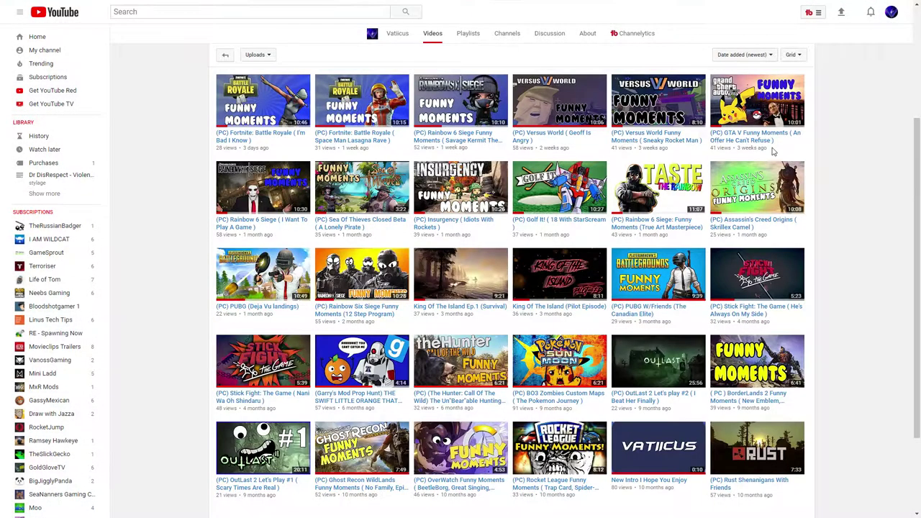
scroll(461, 259, "down", 5)
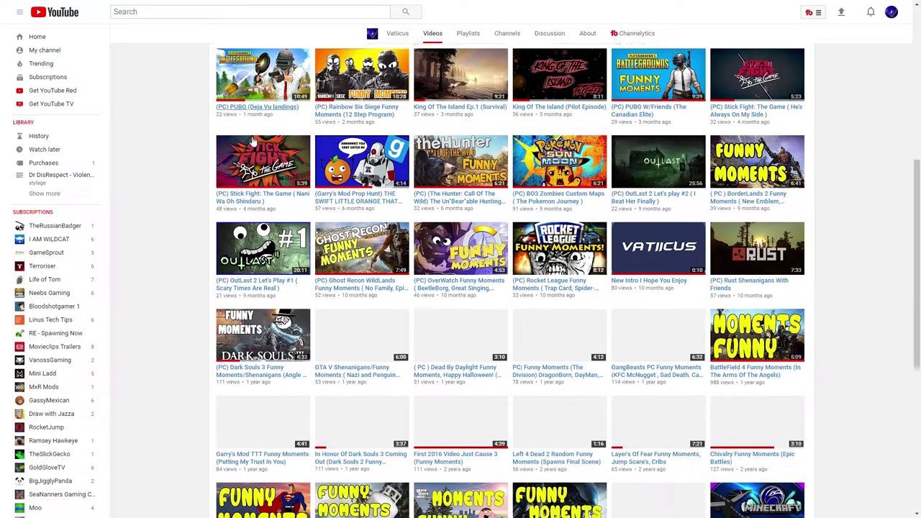
scroll(266, 129, "down", 3)
scroll(266, 129, "down", 3)
scroll(254, 158, "down", 3)
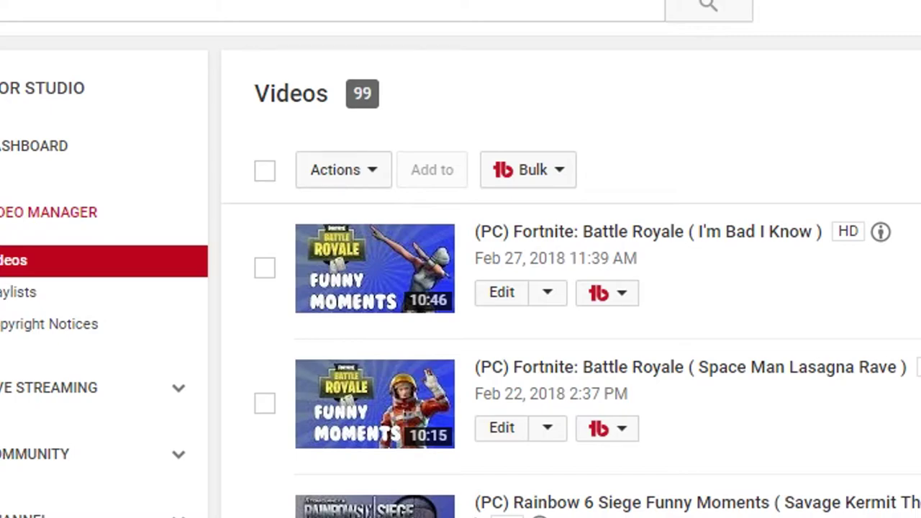
scroll(576, 288, "down", 5)
scroll(575, 288, "down", 5)
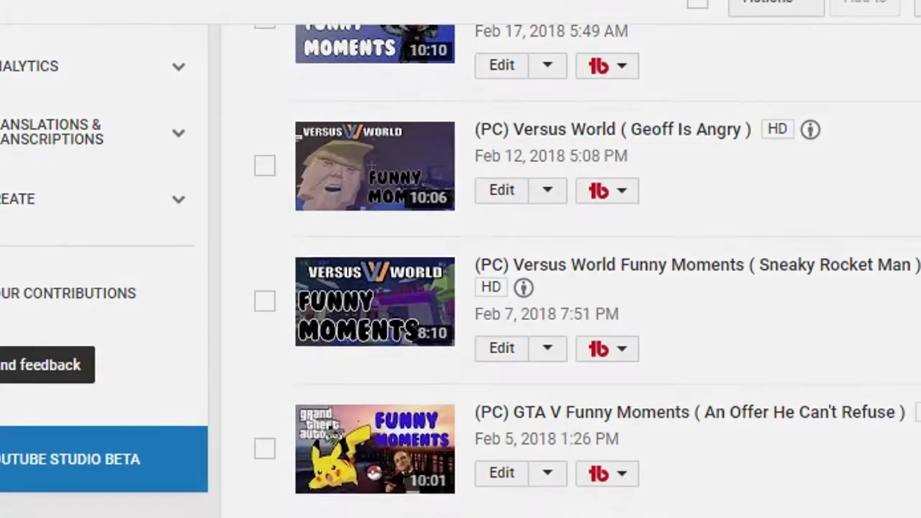
scroll(576, 287, "down", 5)
scroll(575, 287, "down", 3)
scroll(575, 287, "down", 4)
scroll(576, 288, "down", 4)
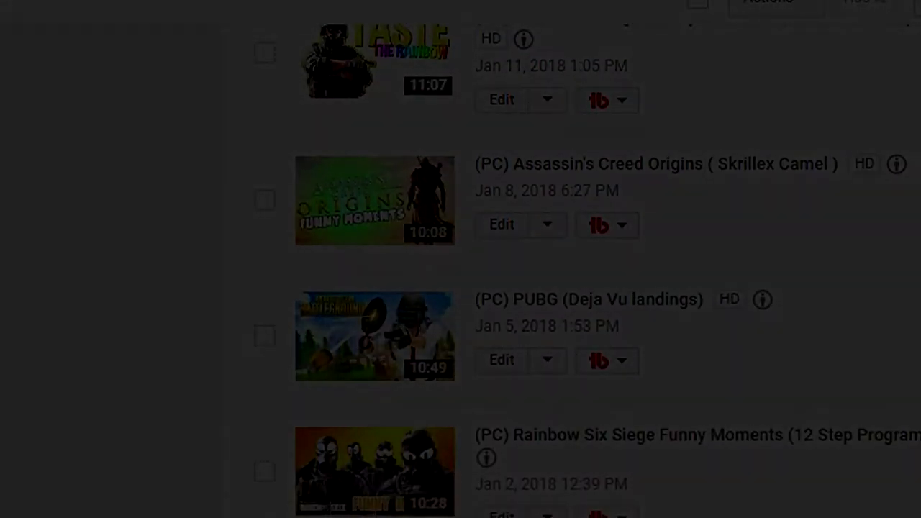